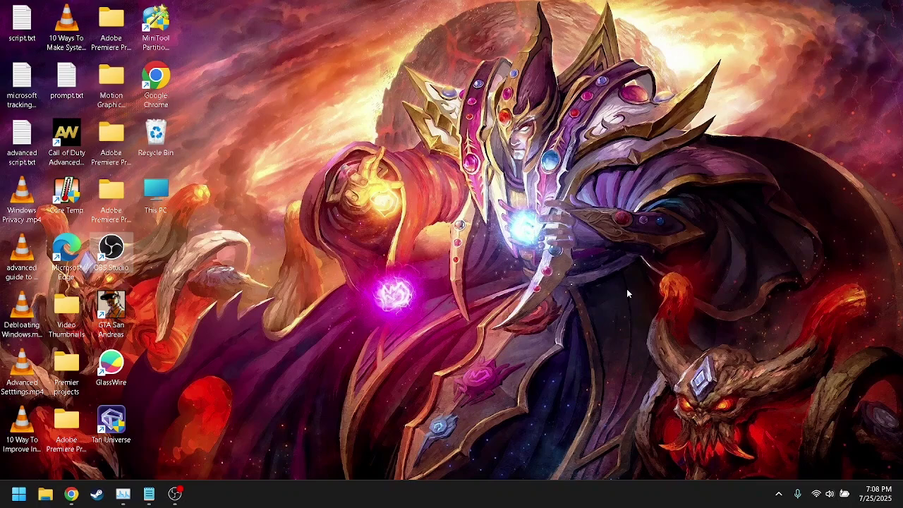
Step: Check the Disk 0, Disk 1 and Wi-Fi activity graphs in Task Manager's Performance view
{"action": "key", "text": "ctrl+shift+Escape"}
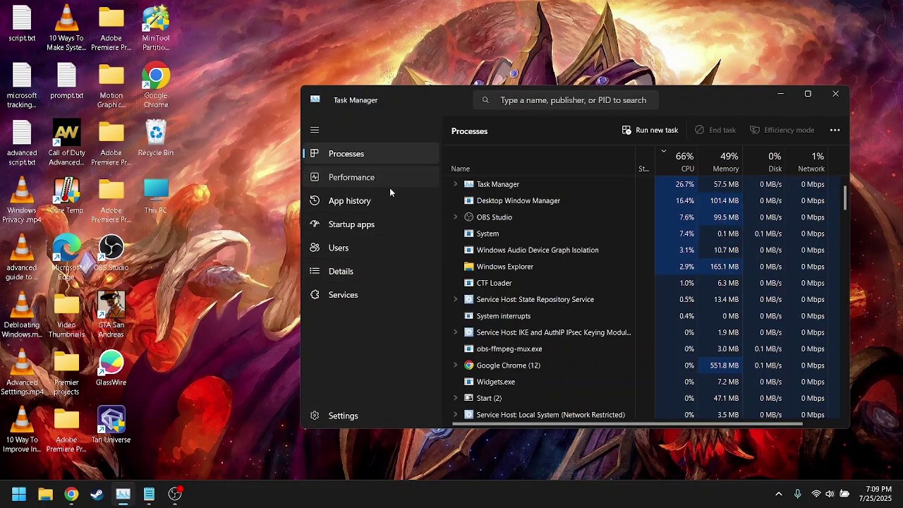
{"action": "left_click", "coordinate": [392, 187]}
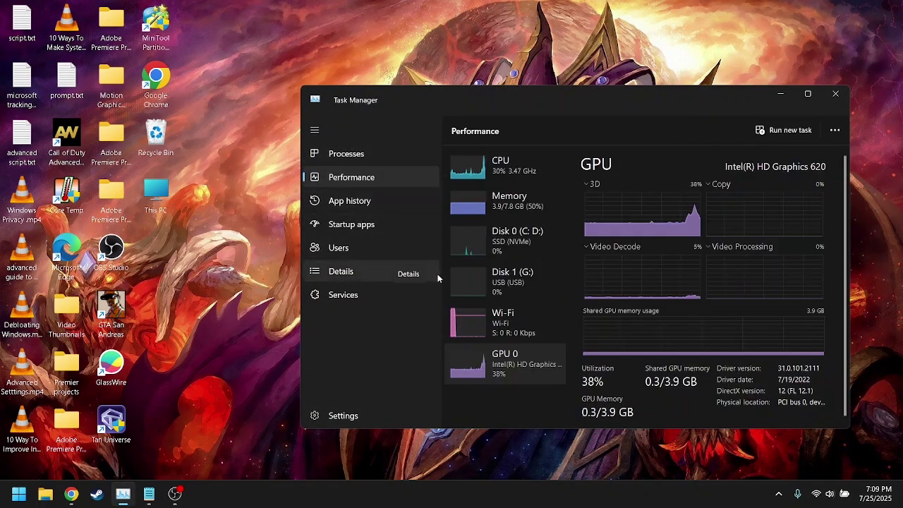
{"action": "left_click", "coordinate": [481, 289]}
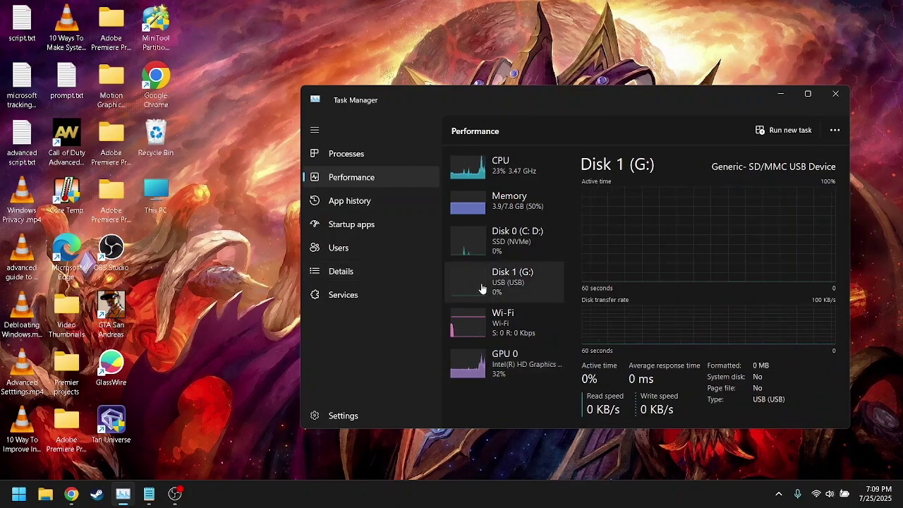
{"action": "left_click", "coordinate": [495, 325]}
{"action": "left_click", "coordinate": [493, 242]}
{"action": "mouse_move", "coordinate": [604, 202]}
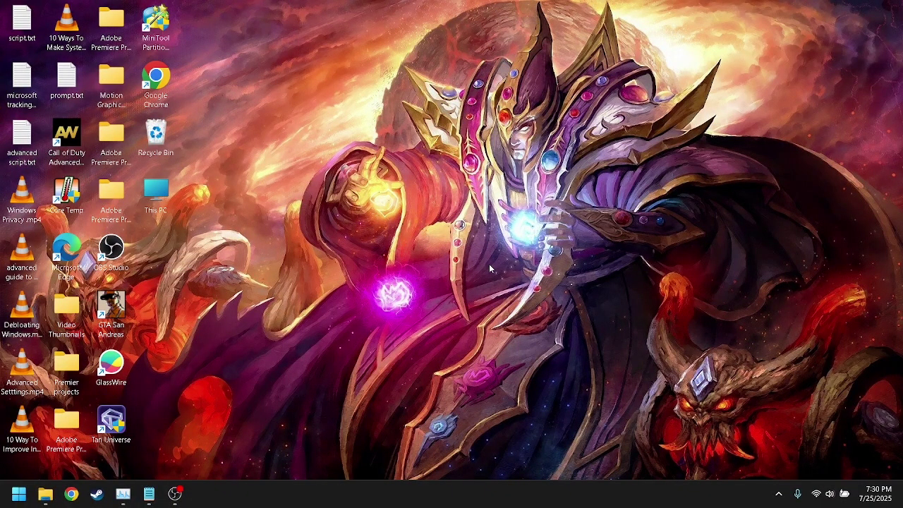
Step: Open services.msc, find Windows Search in the list and stop it
{"action": "key", "text": "super+r"}
{"action": "type", "text": "services.msc"}
{"action": "key", "text": "Return"}
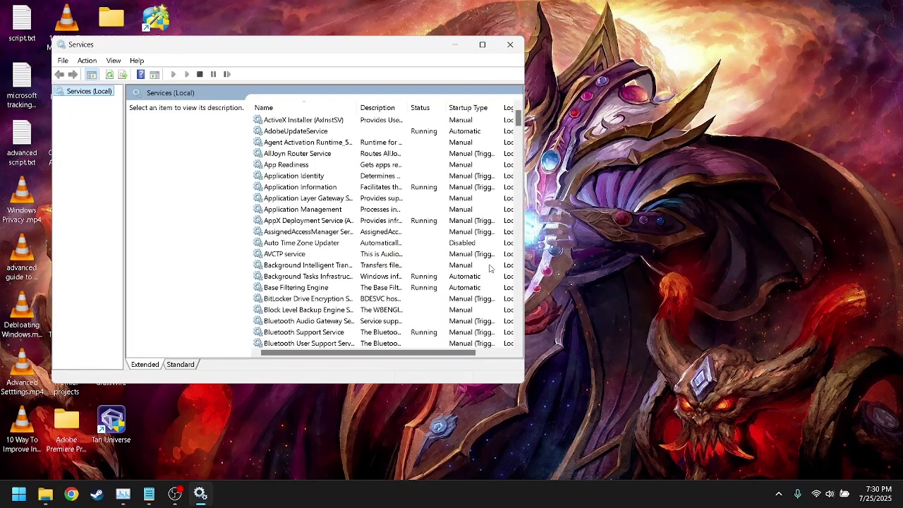
{"action": "left_click", "coordinate": [398, 225]}
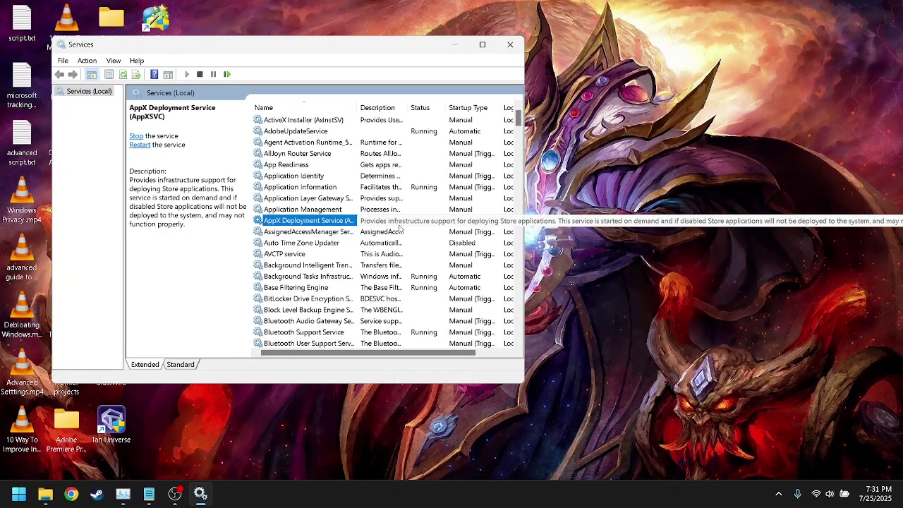
{"action": "type", "text": "win"}
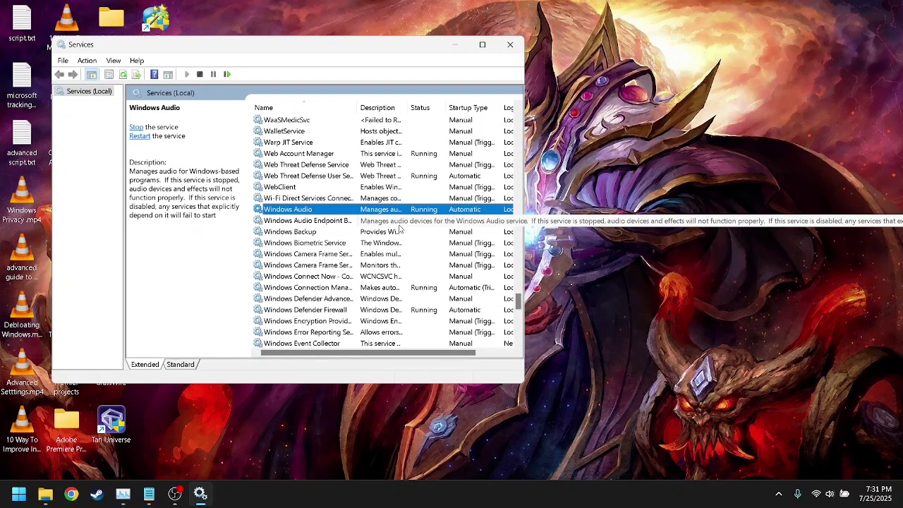
{"action": "key", "text": "Down"}
{"action": "key", "text": "Down"}
{"action": "key", "text": "Down"}
{"action": "key", "text": "Down"}
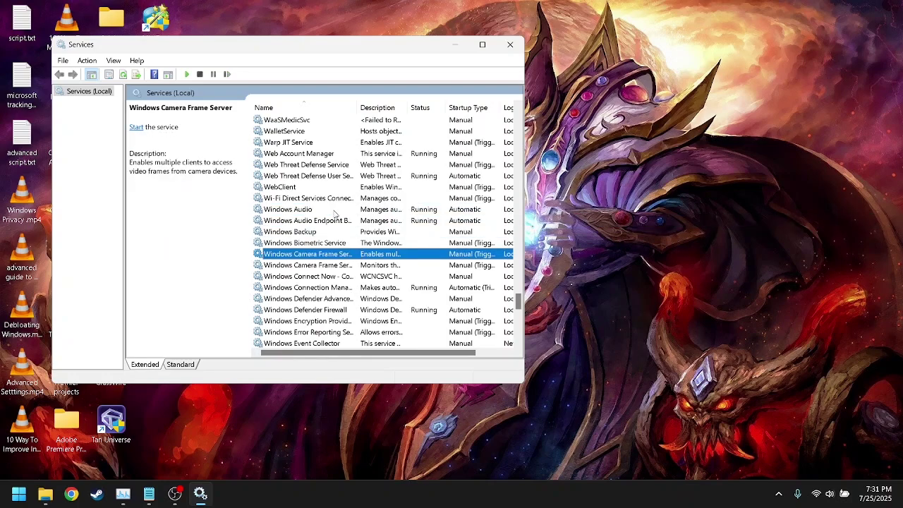
{"action": "left_click", "coordinate": [334, 212]}
{"action": "type", "text": "windows s"}
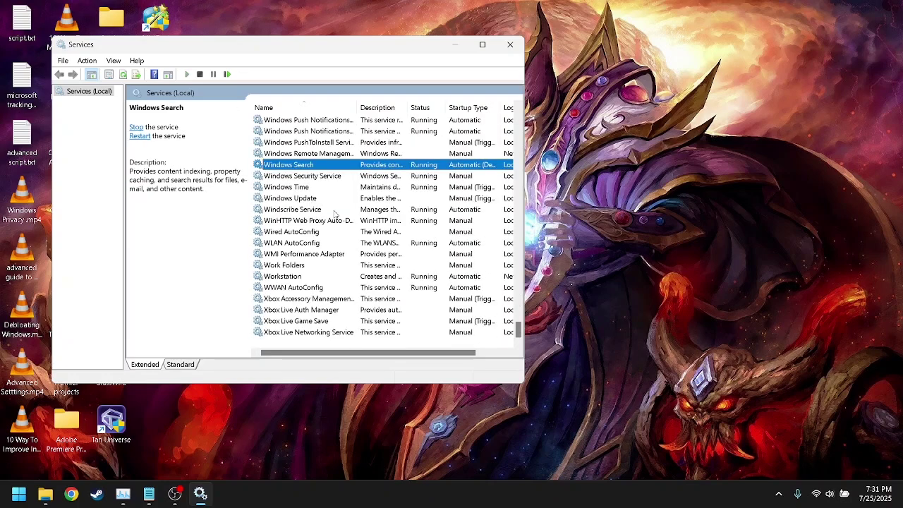
{"action": "right_click", "coordinate": [308, 169]}
{"action": "left_click", "coordinate": [326, 187]}
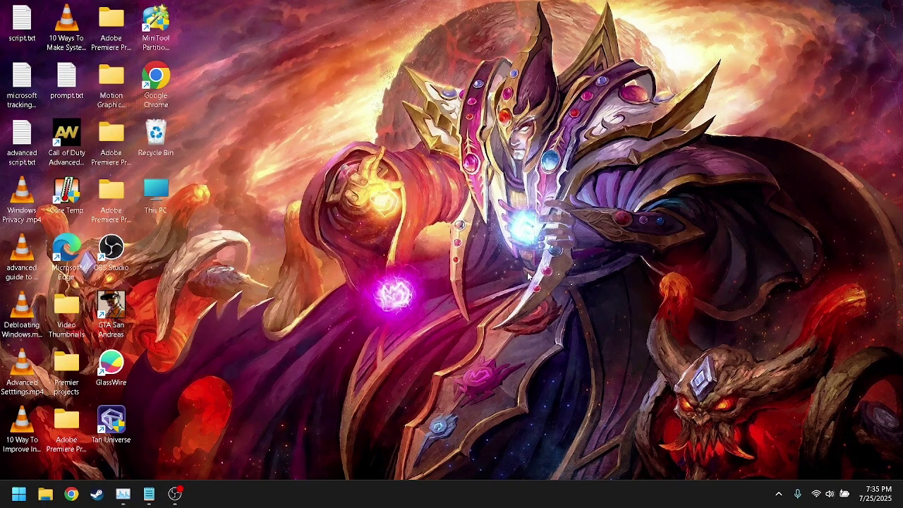
Step: Open PowerShell as administrator and run Stop-Service -Name "WSearch"
{"action": "key", "text": "super"}
{"action": "type", "text": "power"}
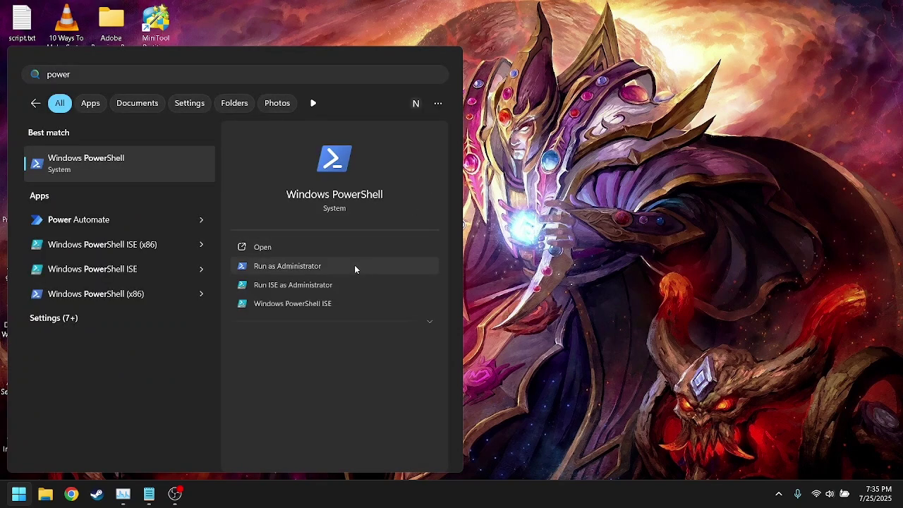
{"action": "left_click", "coordinate": [354, 266]}
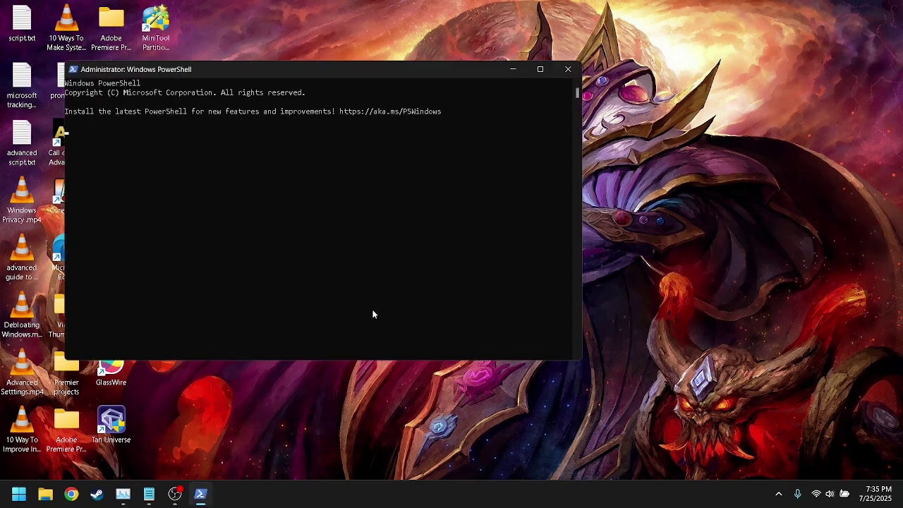
{"action": "type", "text": "Stop-Service -Name \"WSearch\""}
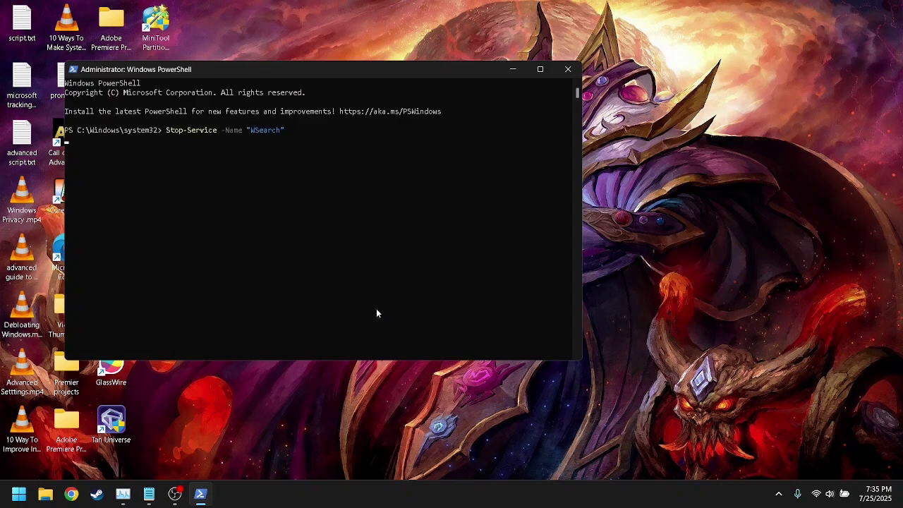
{"action": "key", "text": "Return"}
Step: Run Set-Service -Name "WSearch" -StartupType Disabled
{"action": "type", "text": "Set-ser"}
{"action": "key", "text": "BackSpace"}
{"action": "key", "text": "BackSpace"}
{"action": "key", "text": "BackSpace"}
{"action": "type", "text": "Service "}
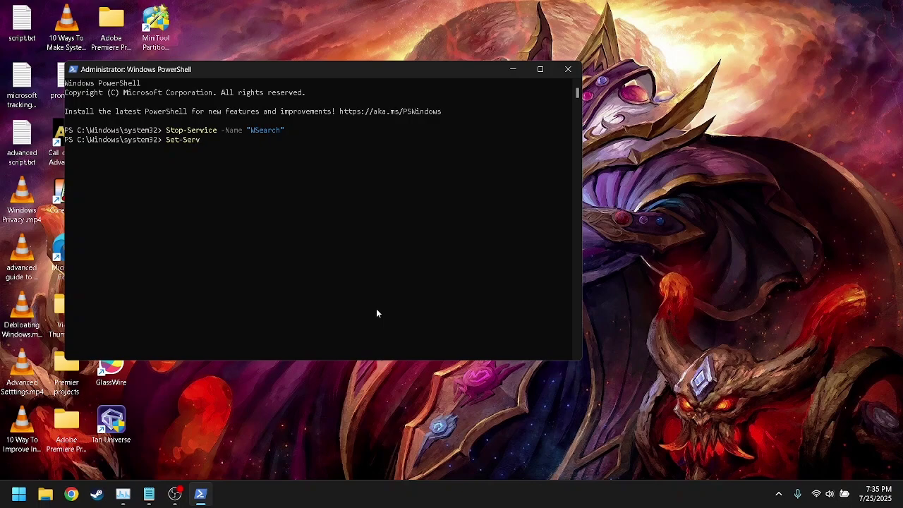
{"action": "type", "text": "-Na"}
{"action": "key", "text": "BackSpace"}
{"action": "key", "text": "BackSpace"}
{"action": "key", "text": "BackSpace"}
{"action": "type", "text": "-Name \"WSearch\" -StartupType Disabled"}
{"action": "key", "text": "Return"}
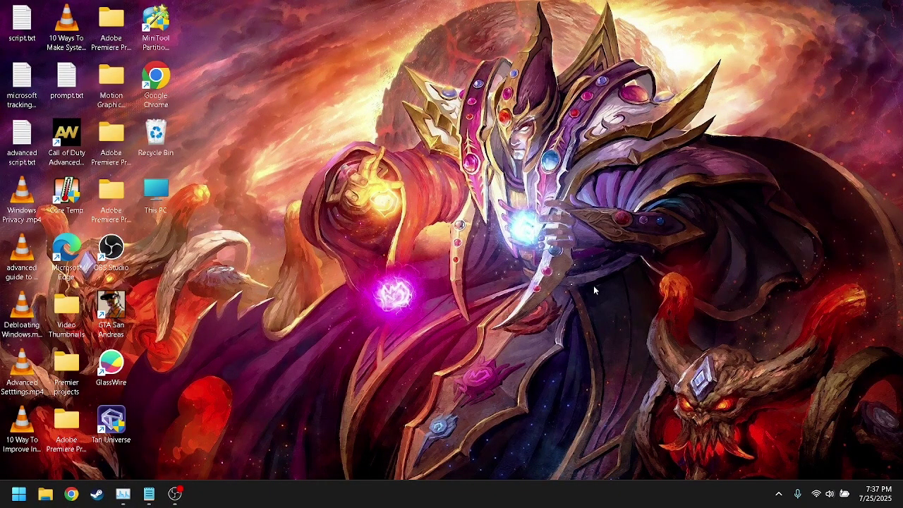
Step: Open services.msc and stop the SysMain service
{"action": "key", "text": "super+r"}
{"action": "type", "text": "services"}
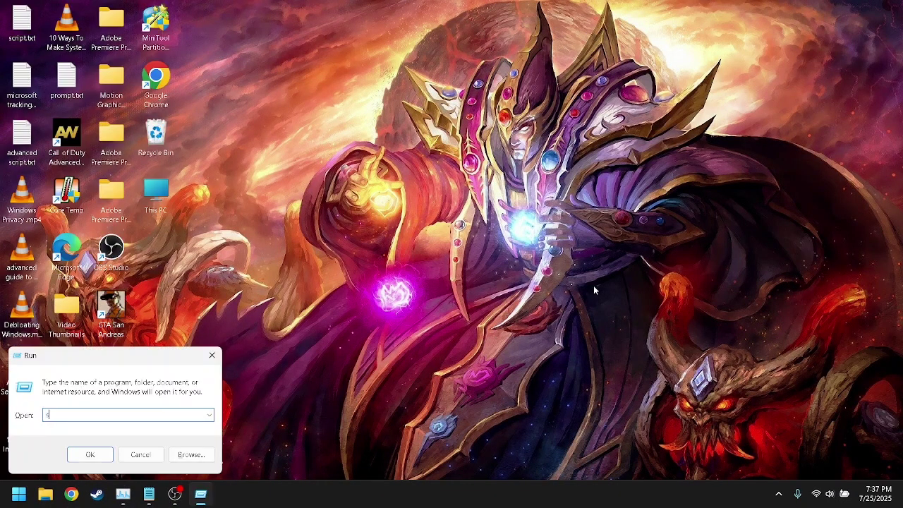
{"action": "type", "text": ".msc"}
{"action": "key", "text": "Return"}
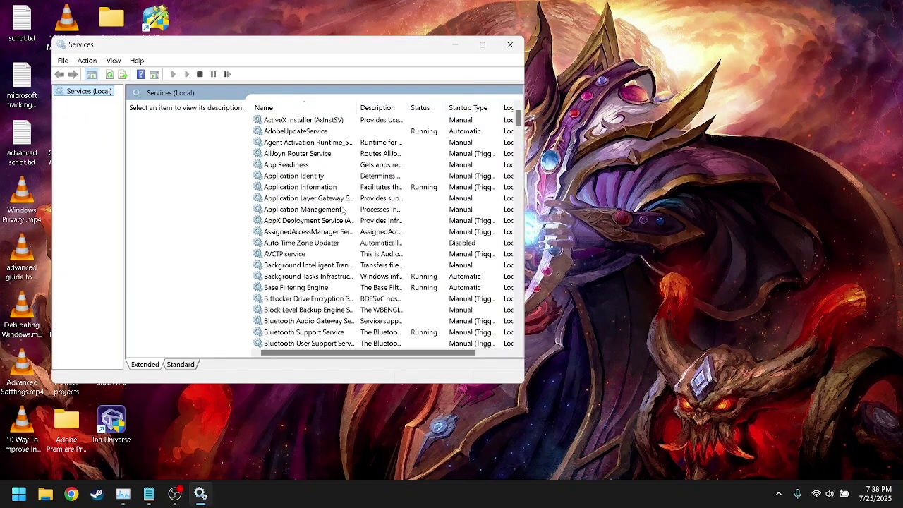
{"action": "type", "text": "sys"}
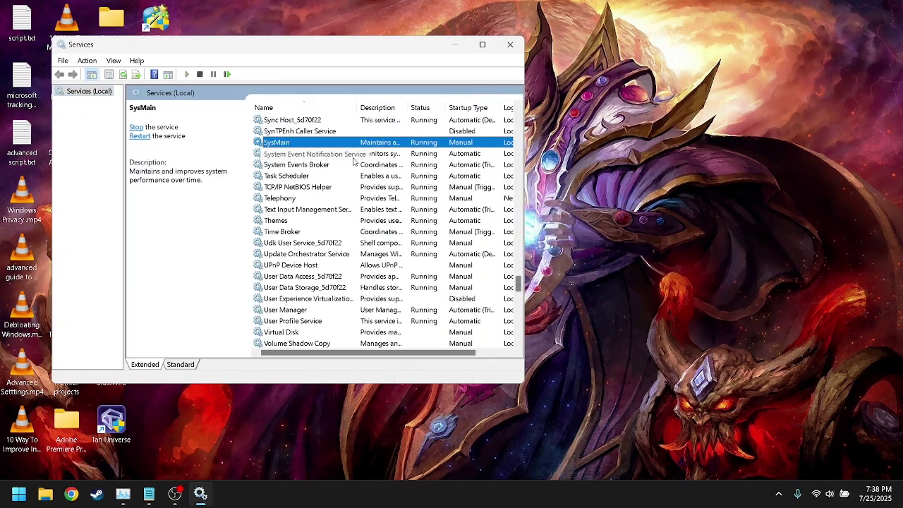
{"action": "right_click", "coordinate": [369, 145]}
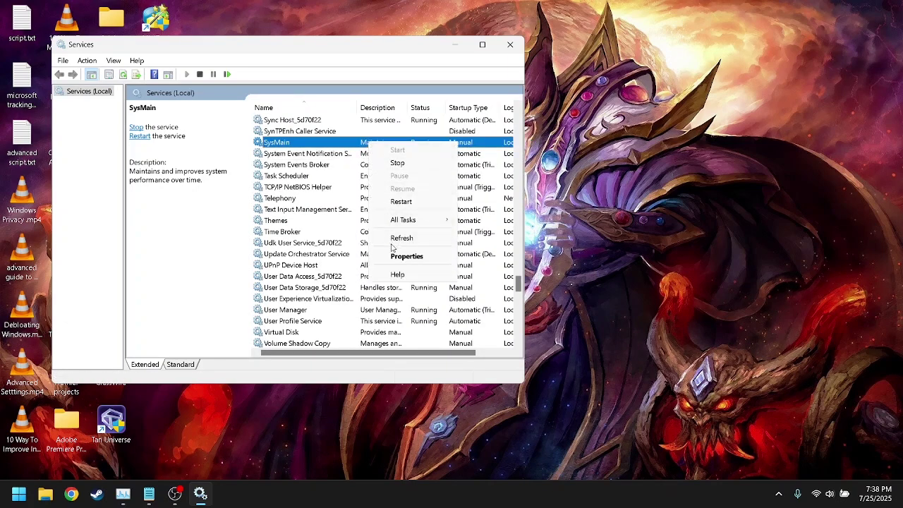
{"action": "left_click", "coordinate": [399, 166]}
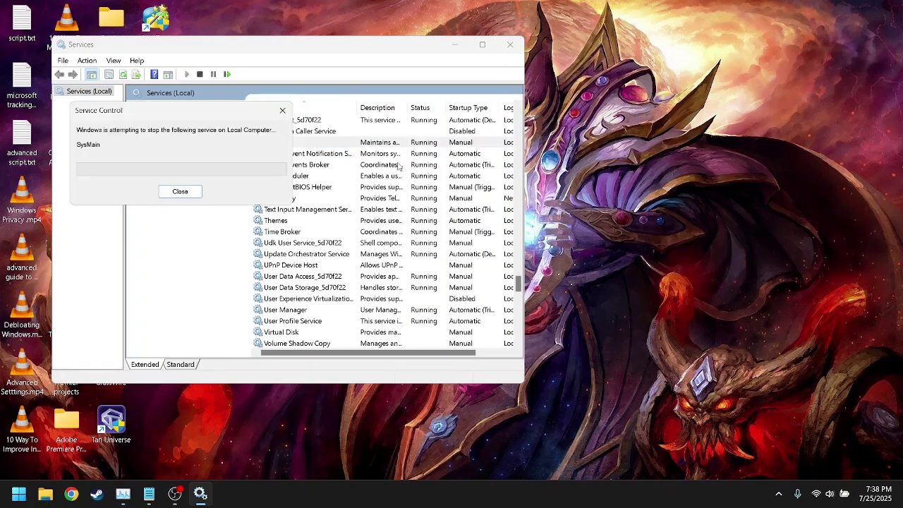
Step: Set SysMain's startup type to Disabled in its properties, apply, and close Services
{"action": "right_click", "coordinate": [336, 146]}
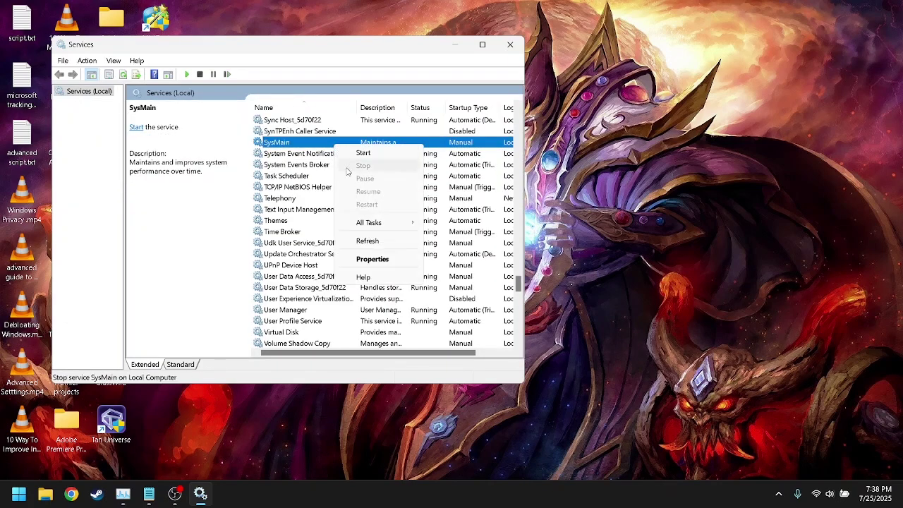
{"action": "left_click", "coordinate": [362, 258]}
{"action": "left_click", "coordinate": [317, 205]}
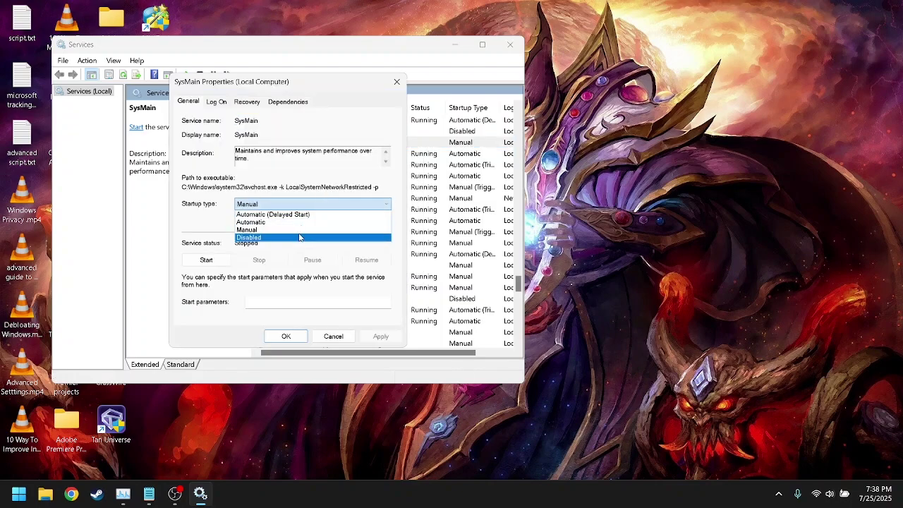
{"action": "left_click", "coordinate": [300, 235]}
{"action": "left_click", "coordinate": [374, 338]}
{"action": "left_click", "coordinate": [304, 338]}
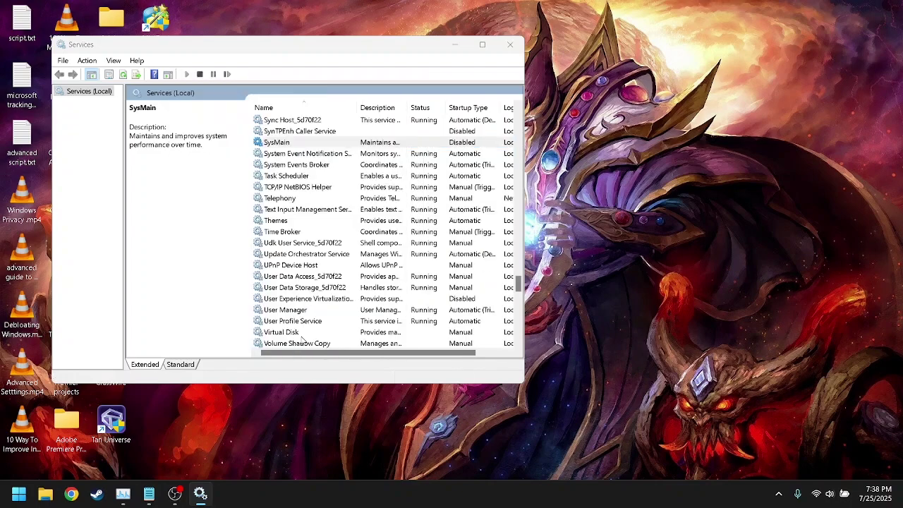
{"action": "left_click", "coordinate": [510, 45]}
Step: Open PowerShell as administrator and run Stop-Service -Name "SysMain"
{"action": "key", "text": "super"}
{"action": "type", "text": "power"}
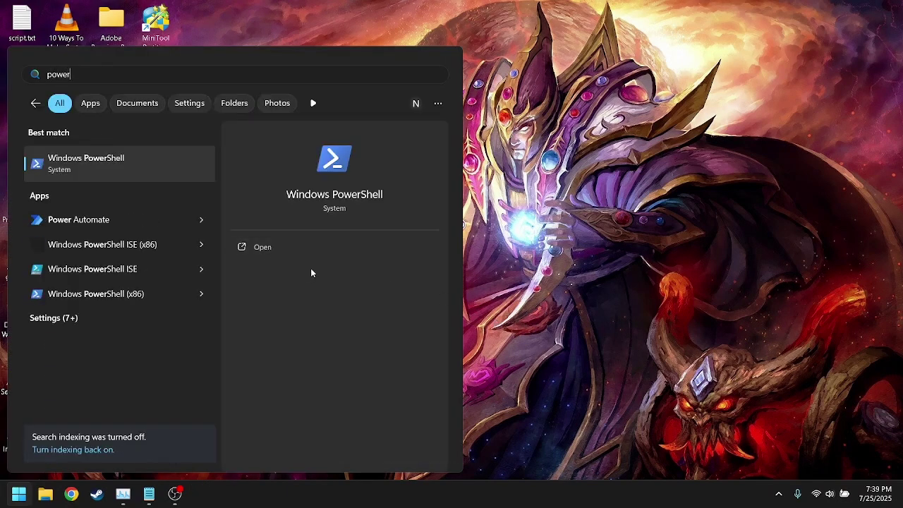
{"action": "left_click", "coordinate": [310, 268]}
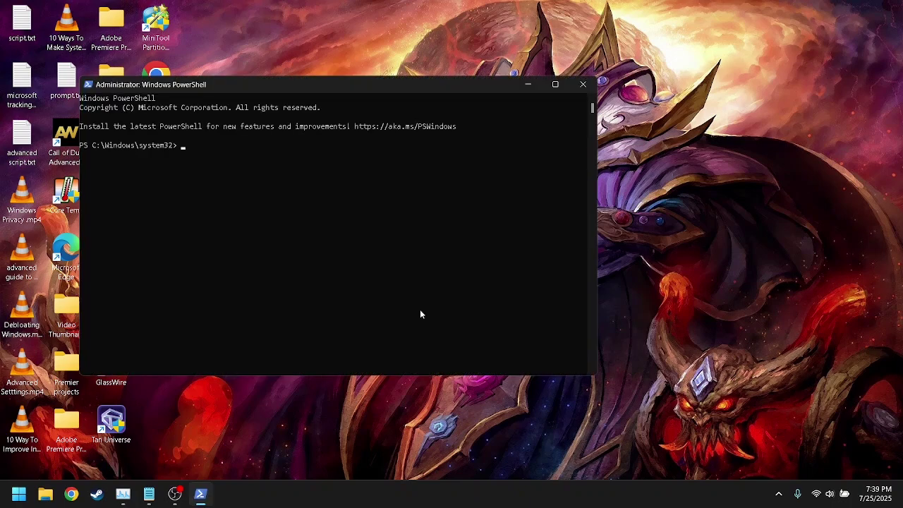
{"action": "type", "text": "Stop-ser"}
{"action": "key", "text": "BackSpace"}
{"action": "key", "text": "BackSpace"}
{"action": "key", "text": "BackSpace"}
{"action": "type", "text": "Service -Name \"SysMain\""}
{"action": "key", "text": "Return"}
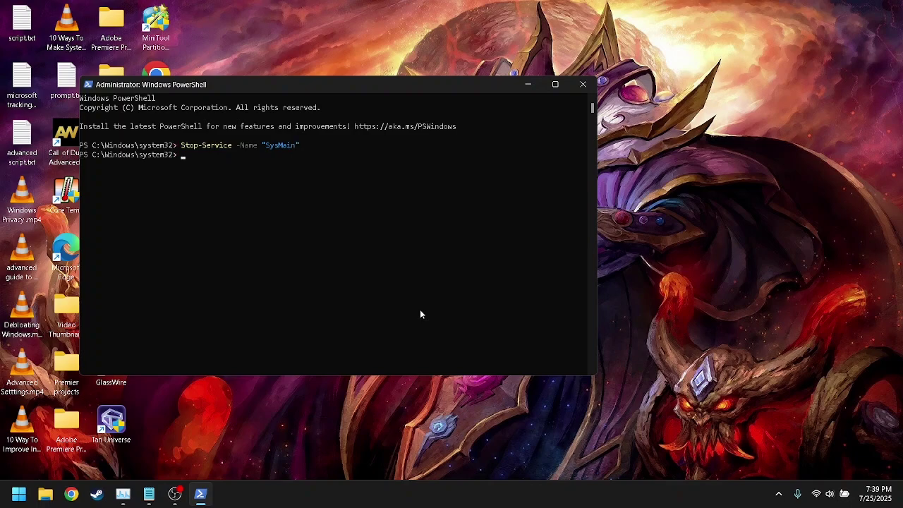
Step: Run Set-Service -Name "SysMain" -StartupType Disabled, fixing the parameter spacing first
{"action": "type", "text": "Stop"}
{"action": "key", "text": "BackSpace"}
{"action": "key", "text": "BackSpace"}
{"action": "key", "text": "BackSpace"}
{"action": "type", "text": "et-Service -Name \"SysMain\" StartupType Disabled"}
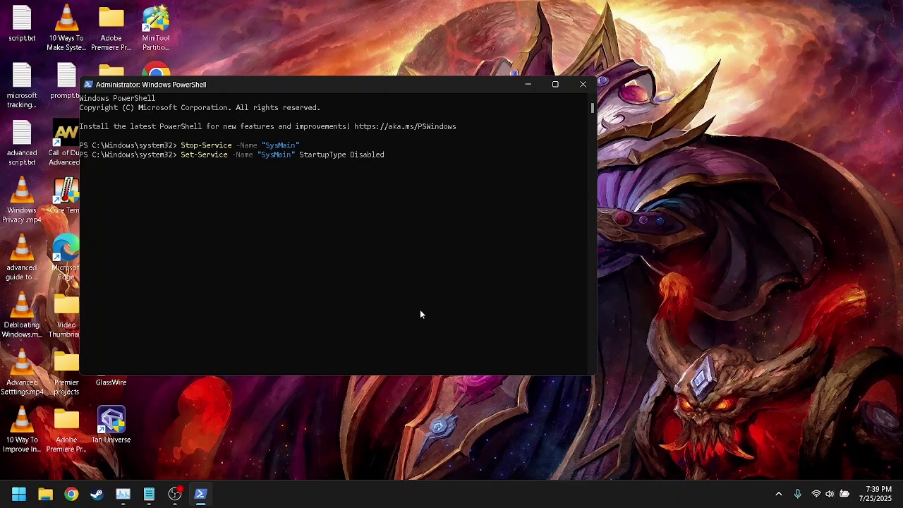
{"action": "type", "text": "-"}
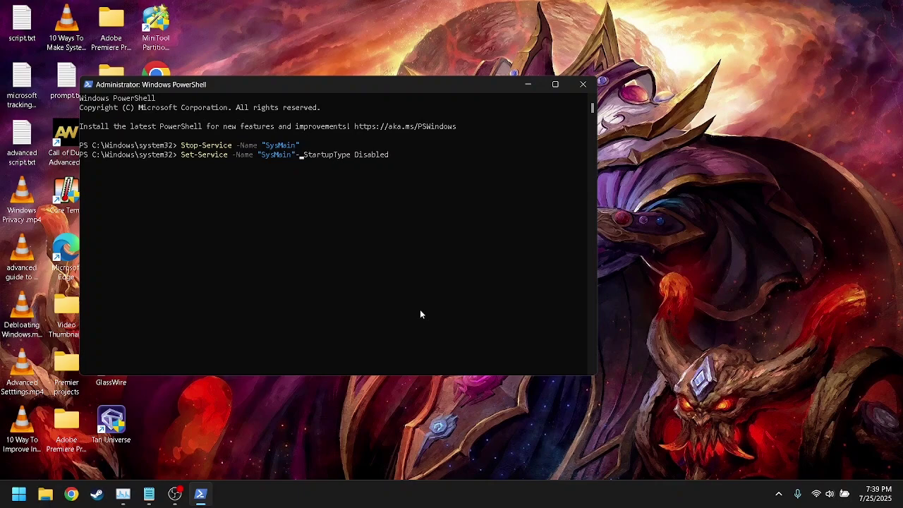
{"action": "key", "text": "Left"}
{"action": "key", "text": "Right"}
{"action": "key", "text": "Delete"}
{"action": "key", "text": "Return"}
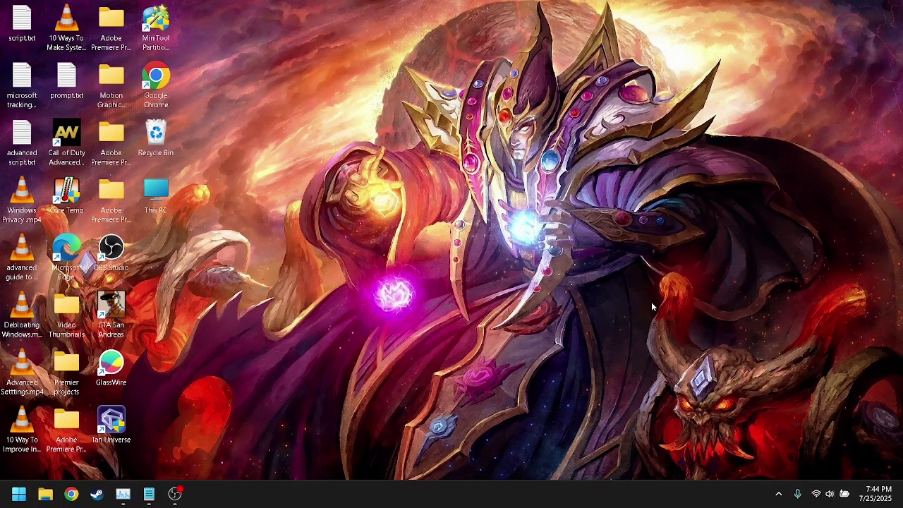
Step: Open services.msc and confirm Connected User Experiences and Telemetry is already Disabled
{"action": "key", "text": "super+r"}
{"action": "type", "text": "services.msc"}
{"action": "key", "text": "Return"}
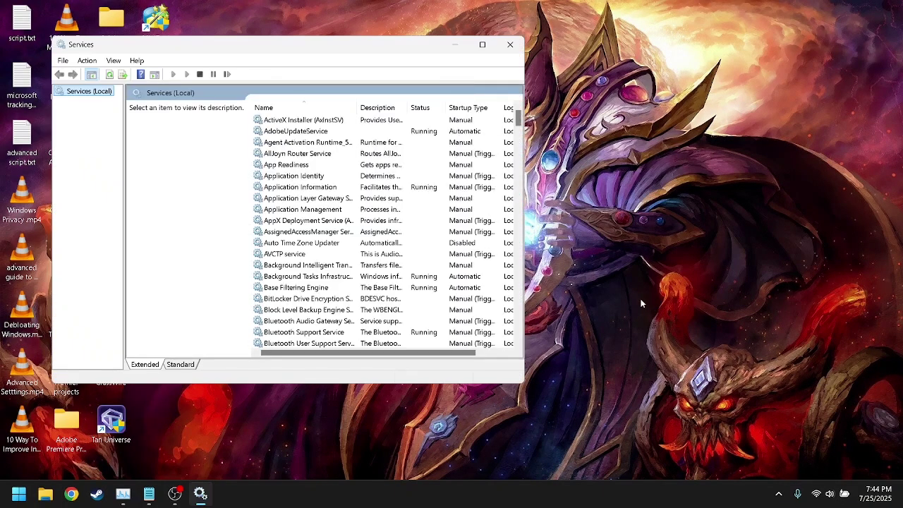
{"action": "left_click", "coordinate": [446, 243]}
{"action": "type", "text": "con"}
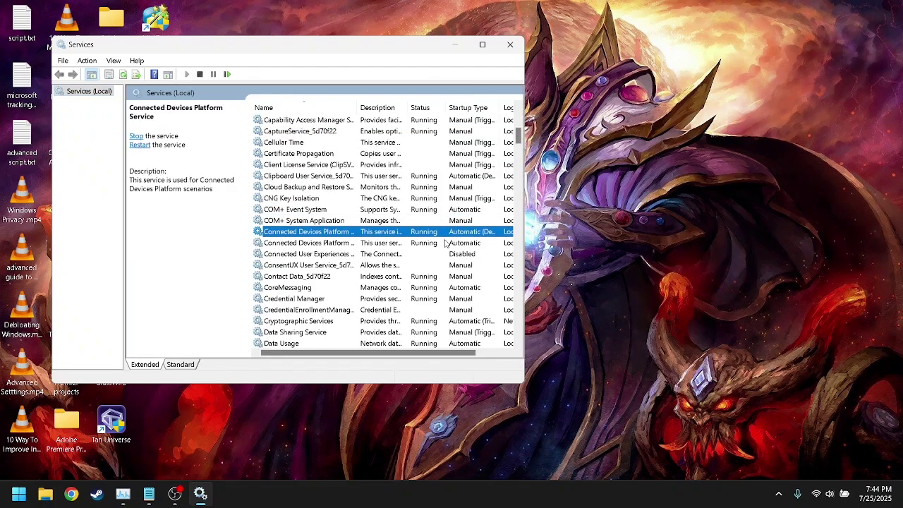
{"action": "left_click", "coordinate": [334, 255]}
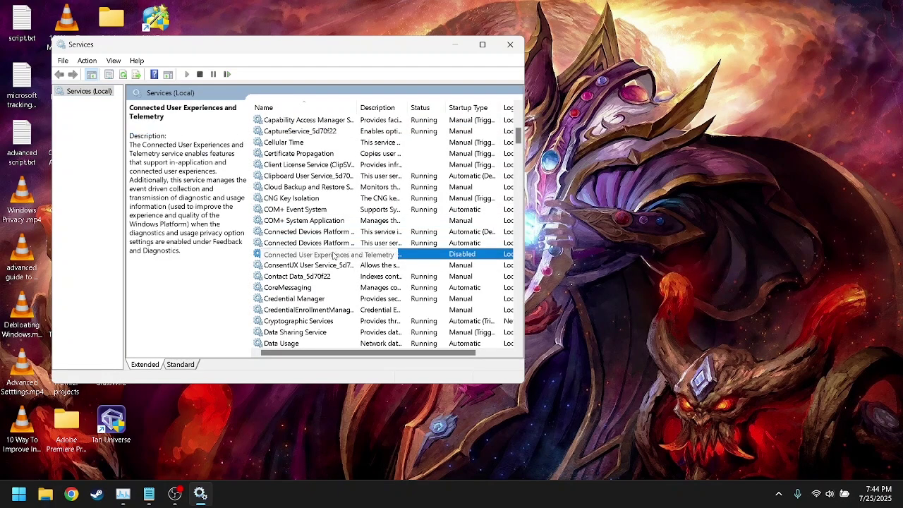
{"action": "right_click", "coordinate": [334, 255]}
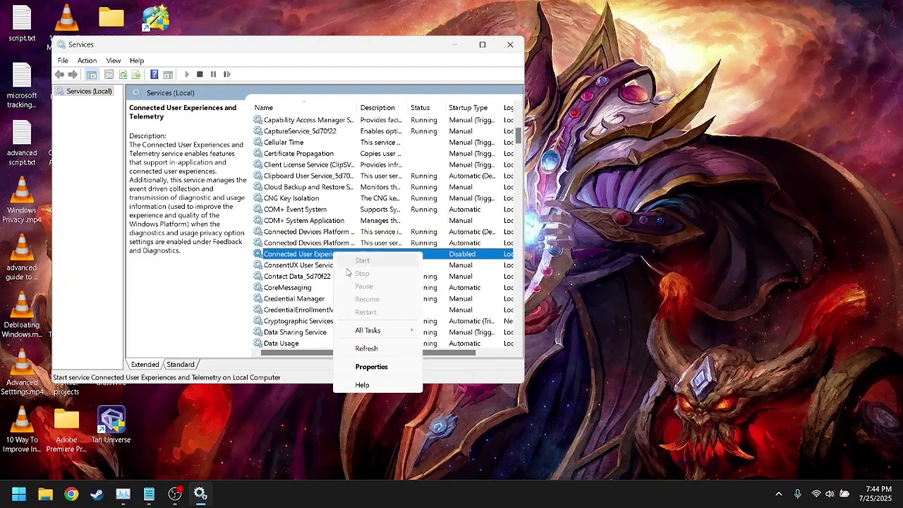
{"action": "left_click", "coordinate": [359, 367]}
{"action": "left_click", "coordinate": [284, 334]}
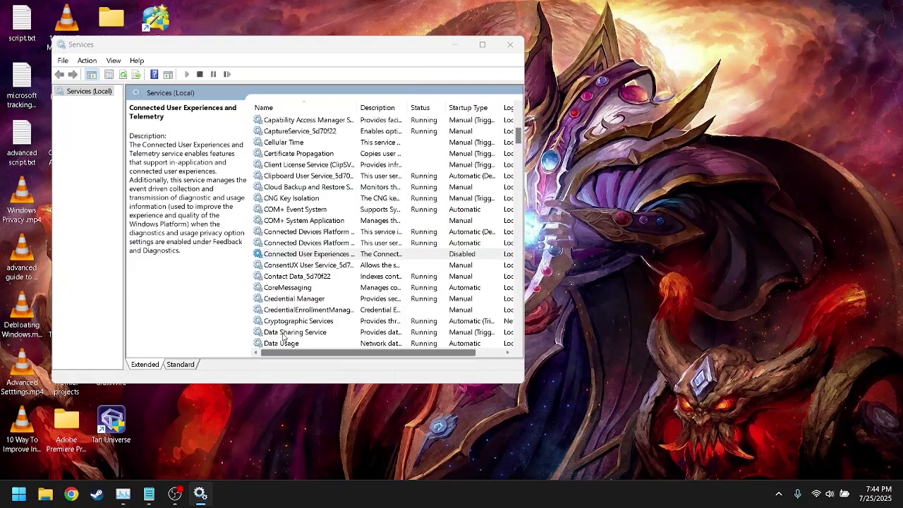
Step: Stop the Diagnostic Policy Service
{"action": "type", "text": "di"}
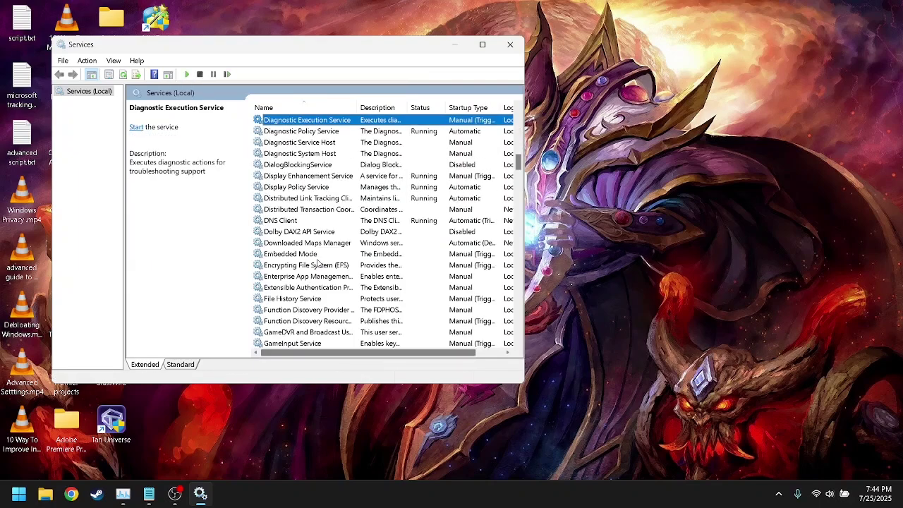
{"action": "left_click", "coordinate": [344, 133]}
{"action": "right_click", "coordinate": [336, 129]}
{"action": "left_click", "coordinate": [356, 146]}
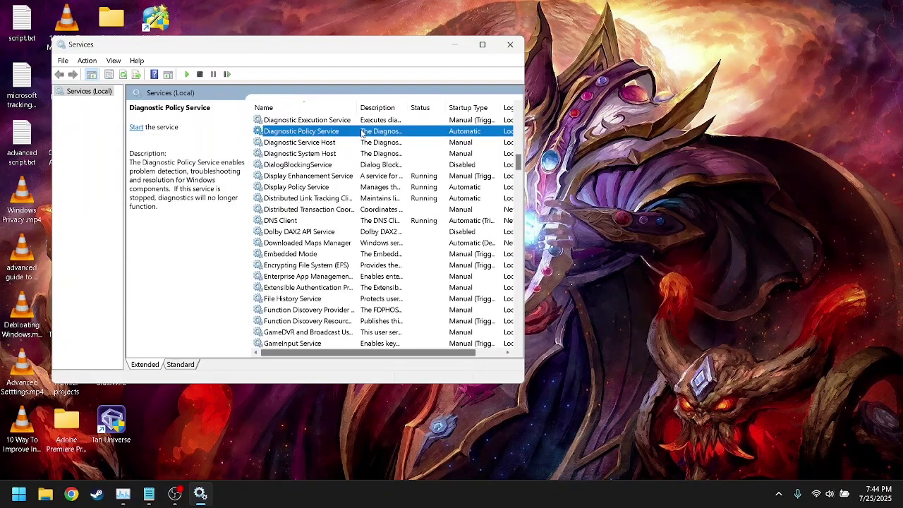
Step: Set the Diagnostic Policy Service's startup type to Disabled and apply it
{"action": "right_click", "coordinate": [361, 132]}
{"action": "left_click", "coordinate": [393, 244]}
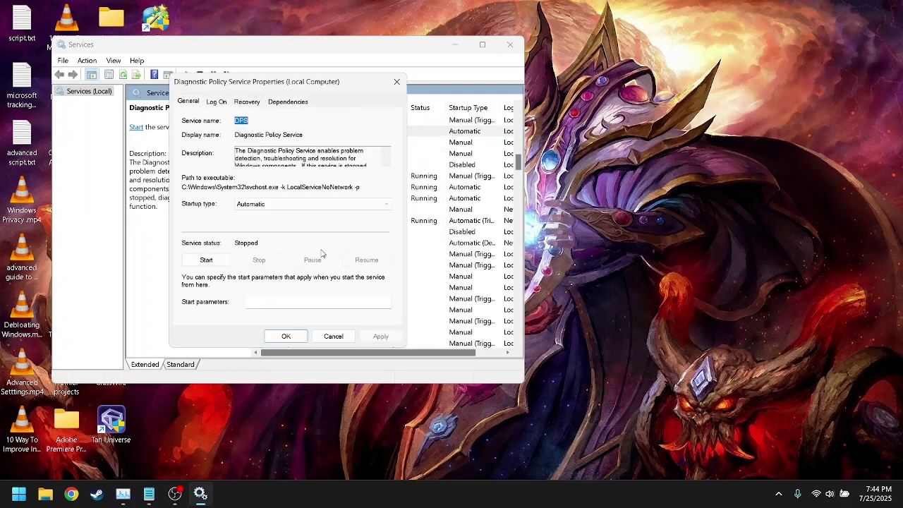
{"action": "left_click", "coordinate": [310, 204]}
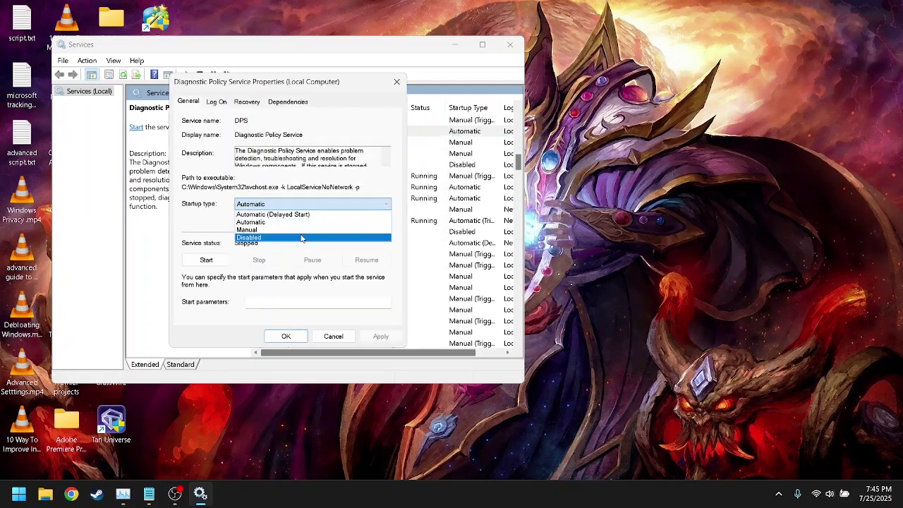
{"action": "left_click", "coordinate": [304, 238]}
{"action": "left_click", "coordinate": [379, 339]}
{"action": "left_click", "coordinate": [286, 336]}
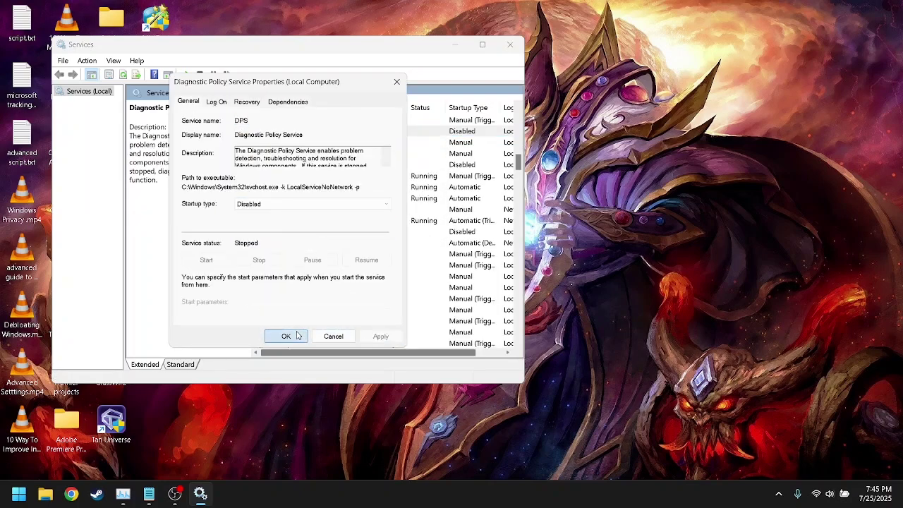
Step: Close Services, open PowerShell as administrator, and run Stop-service -Name "DiagTrack"
{"action": "left_click", "coordinate": [519, 48]}
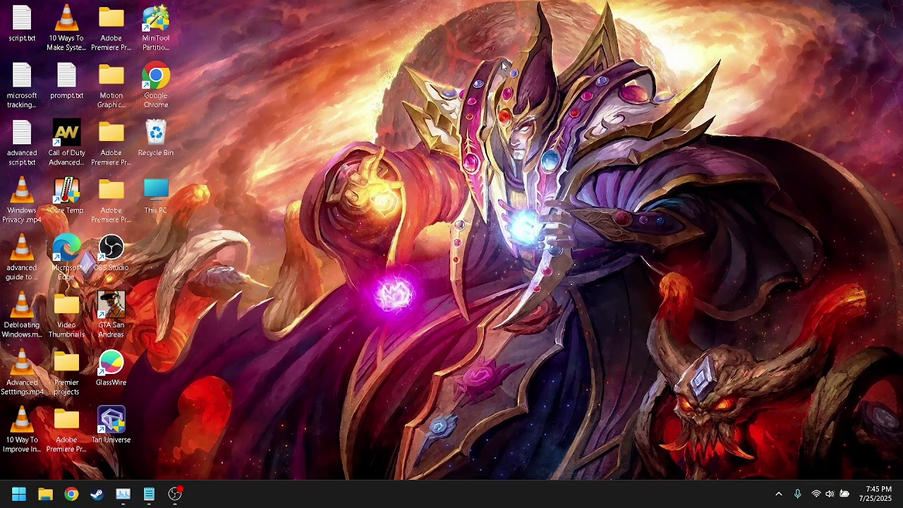
{"action": "key", "text": "super"}
{"action": "type", "text": "power"}
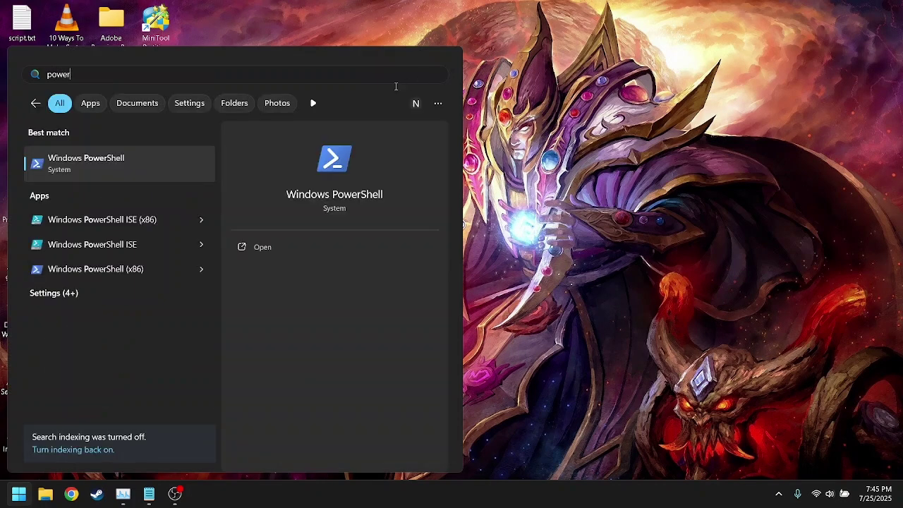
{"action": "left_click", "coordinate": [285, 267]}
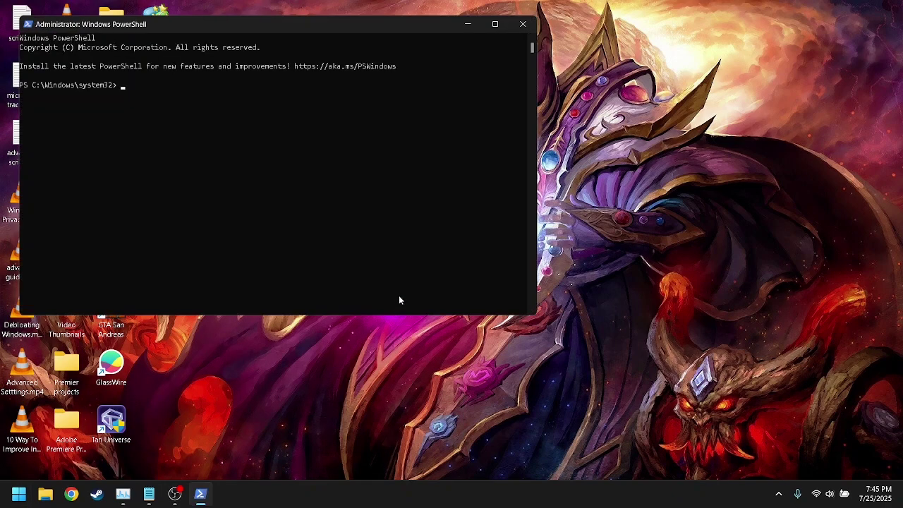
{"action": "type", "text": "Stop-service -Name \"DiagTrack\""}
{"action": "key", "text": "Return"}
Step: Run Set-service -Name "DiagTrack" -StartupType Disabled
{"action": "type", "text": "Set-service"}
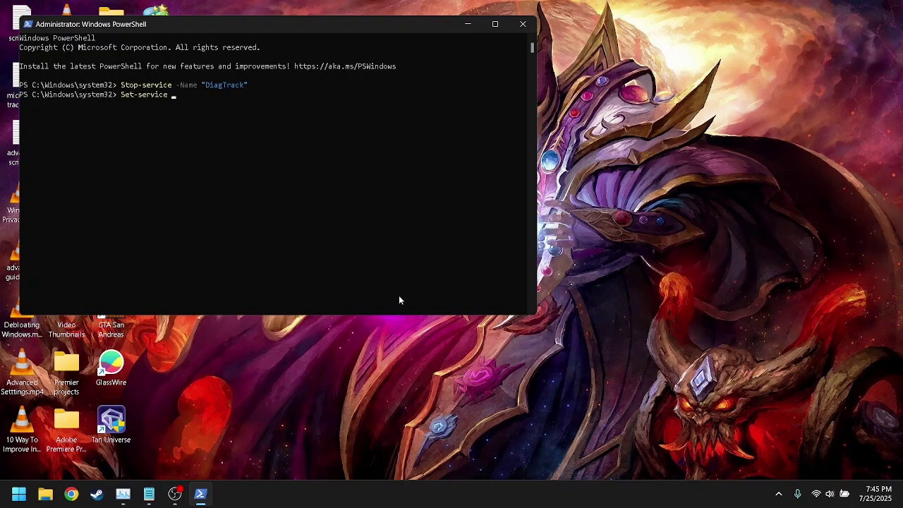
{"action": "type", "text": " -Name "}
{"action": "type", "text": "\"Diag"}
{"action": "type", "text": "Track"}
{"action": "type", "text": "\" -S"}
{"action": "key", "text": "BackSpace"}
{"action": "type", "text": "-StartupType Disabled"}
{"action": "key", "text": "Return"}
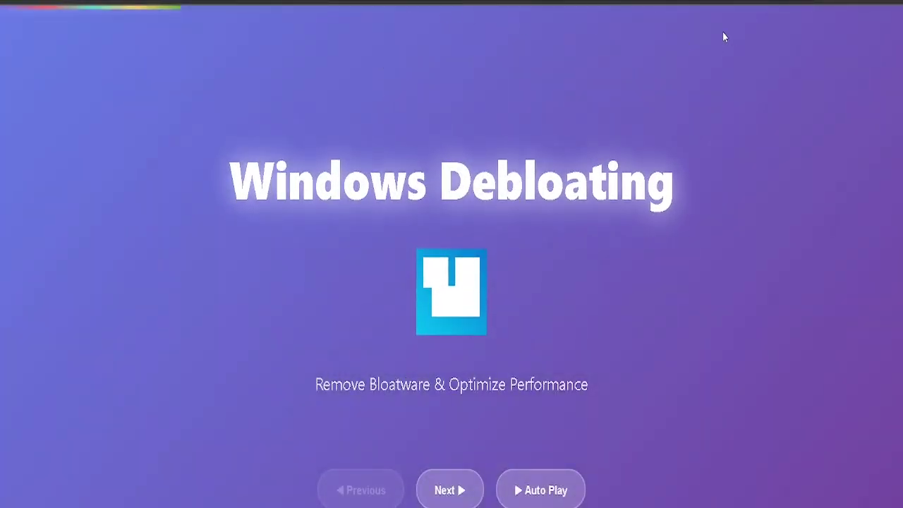
Step: Advance the Windows Debloating slideshow to its next slide
{"action": "key", "text": "Right"}
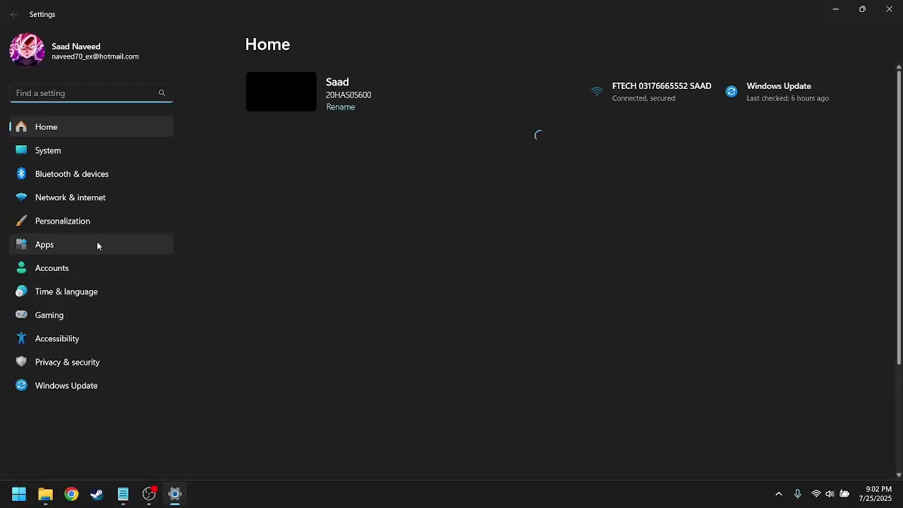
Step: Review Apps > Startup to confirm every startup app is Off, then close Settings
{"action": "left_click", "coordinate": [136, 253]}
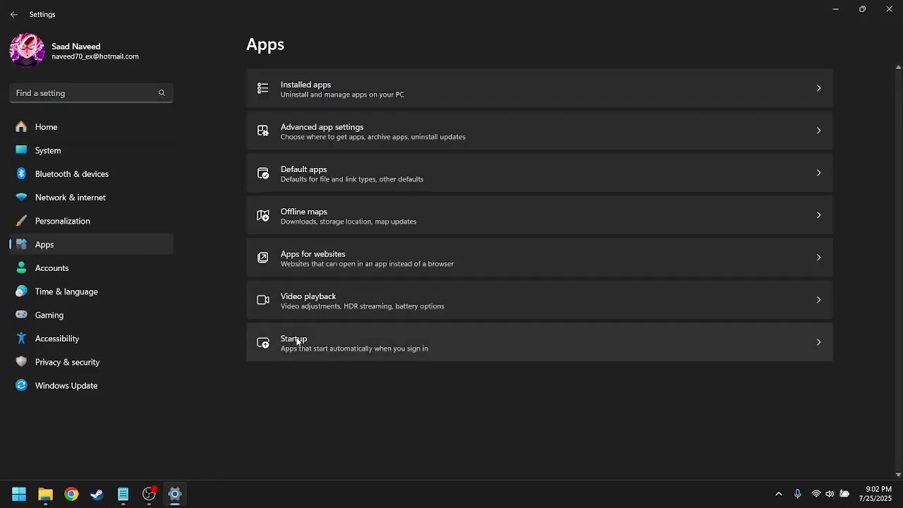
{"action": "left_click", "coordinate": [337, 346]}
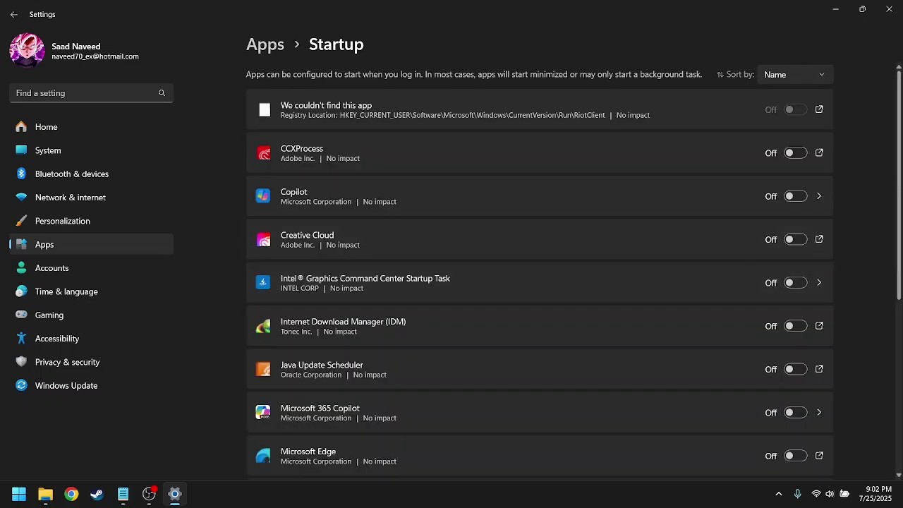
{"action": "scroll", "coordinate": [898, 181], "scroll_direction": "down", "scroll_amount": 1}
{"action": "left_click_drag", "start_coordinate": [897, 181], "coordinate": [898, 360]}
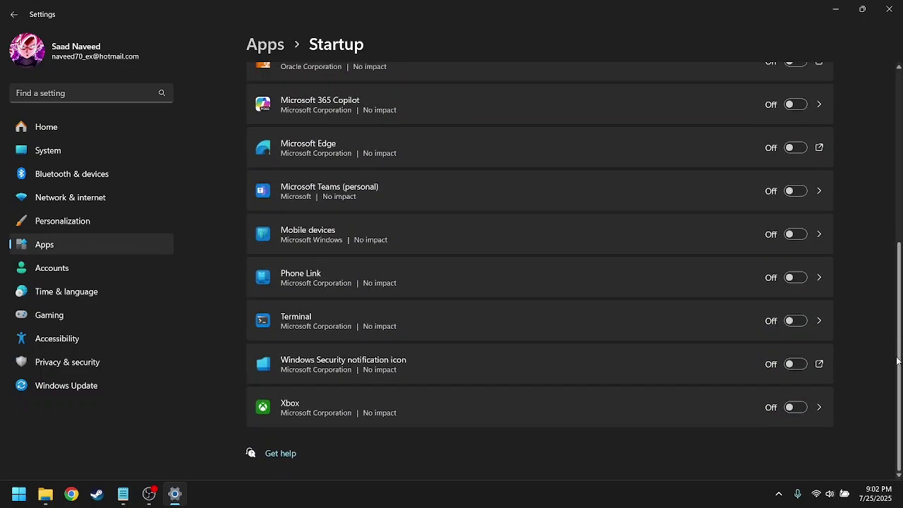
{"action": "left_click", "coordinate": [887, 17]}
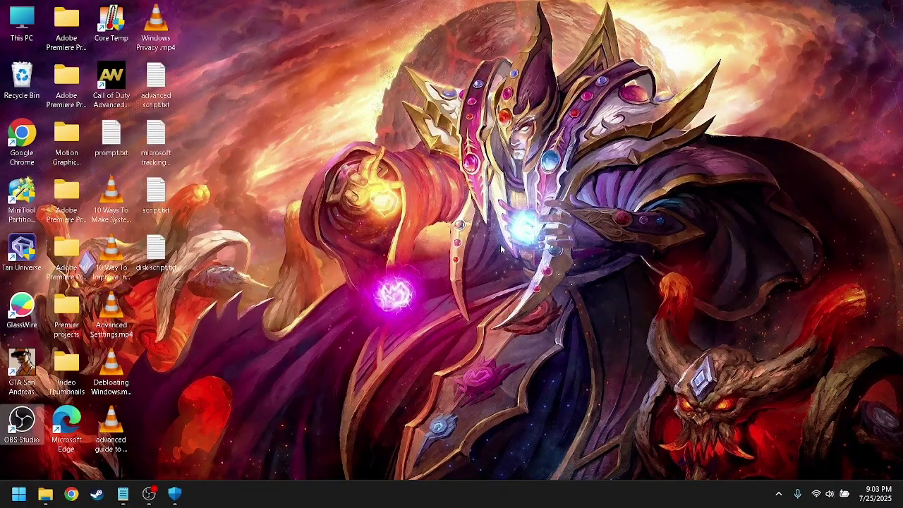
Step: Move the Tari Universe icon to mid-desktop and restore Windows Security from the taskbar
{"action": "left_click_drag", "start_coordinate": [21, 251], "coordinate": [446, 243]}
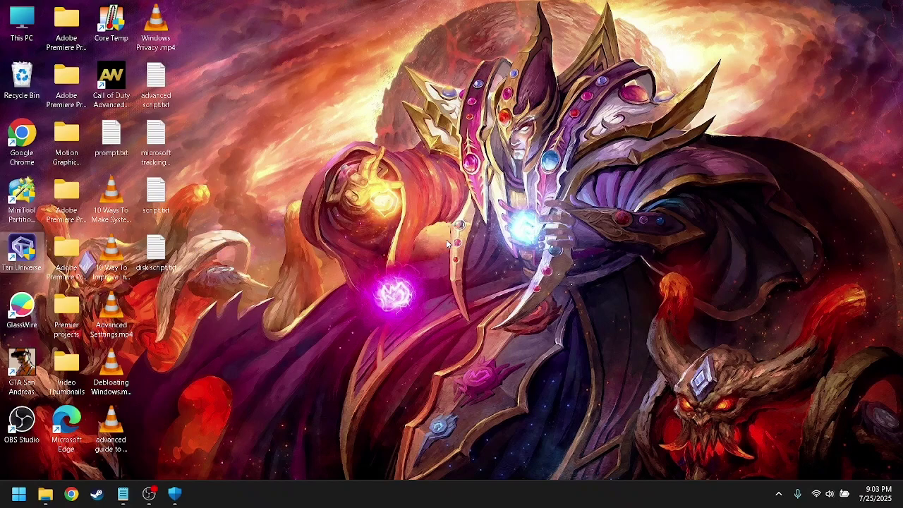
{"action": "left_click_drag", "start_coordinate": [446, 239], "coordinate": [445, 239]}
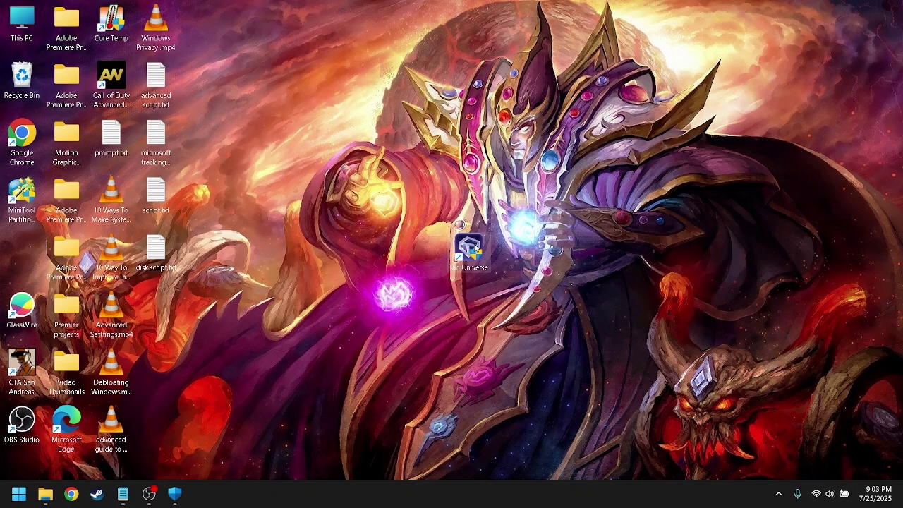
{"action": "left_click", "coordinate": [173, 495]}
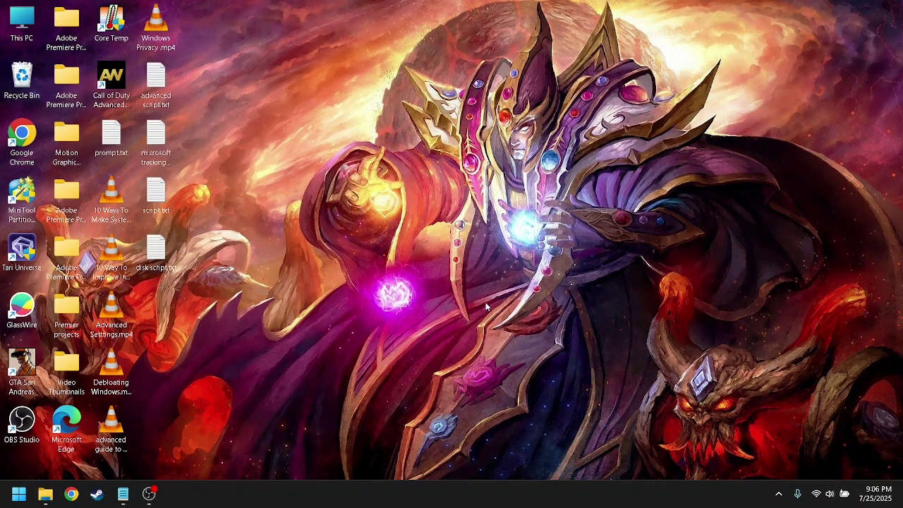
Step: Open sysdm.cpl and reach the Virtual Memory settings via Advanced Performance Options
{"action": "key", "text": "super+r"}
{"action": "type", "text": "sysdm"}
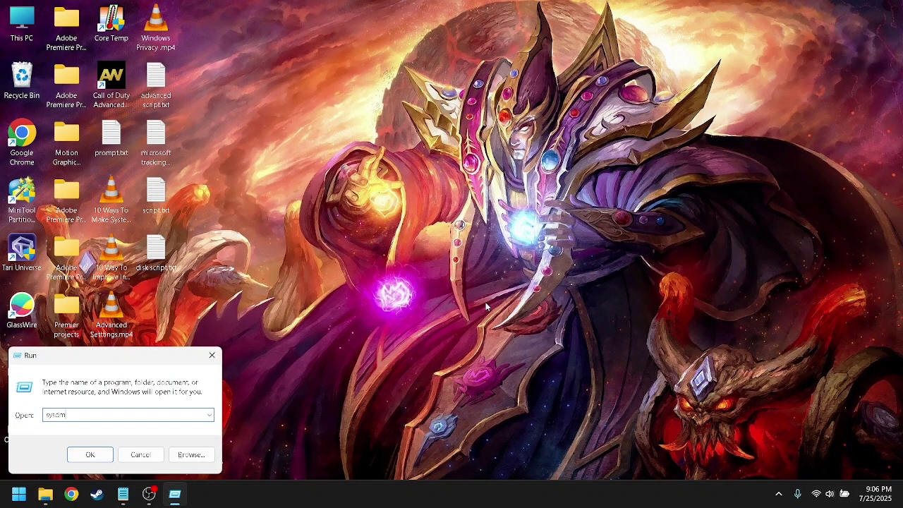
{"action": "type", "text": ".cpl"}
{"action": "key", "text": "Return"}
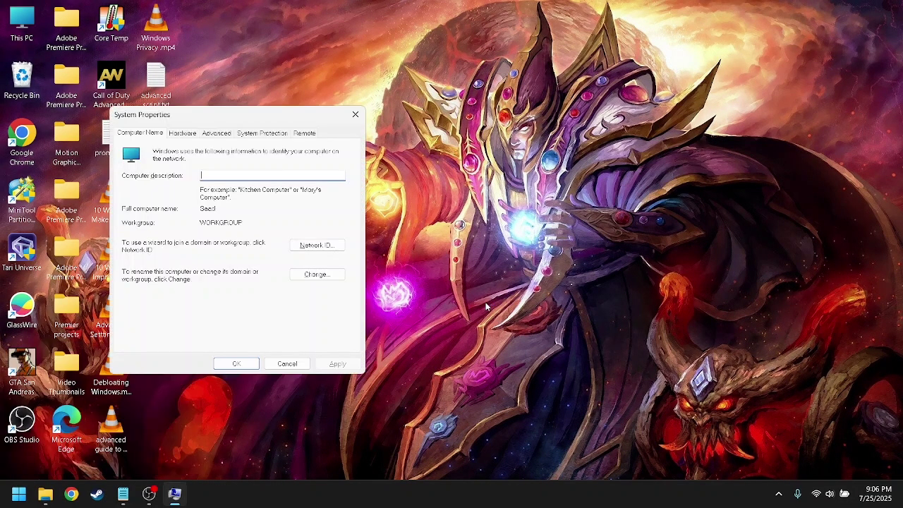
{"action": "left_click", "coordinate": [224, 137]}
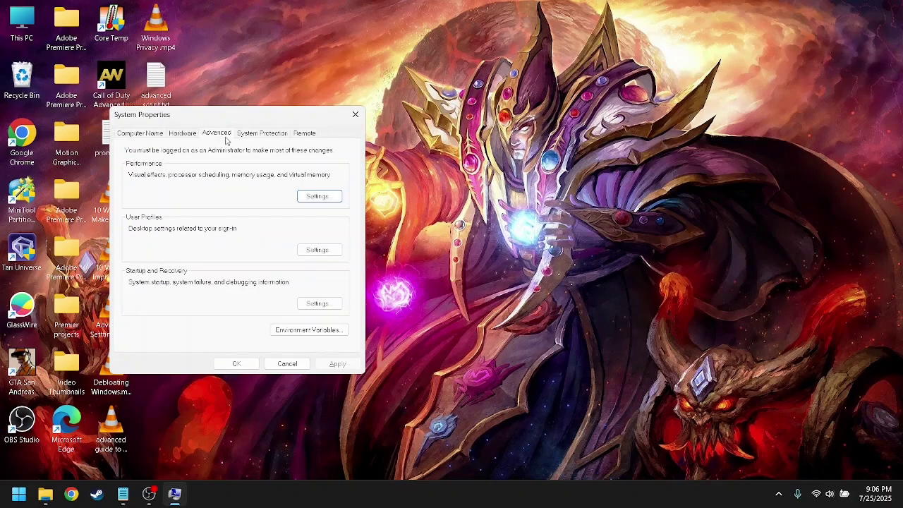
{"action": "left_click", "coordinate": [316, 197]}
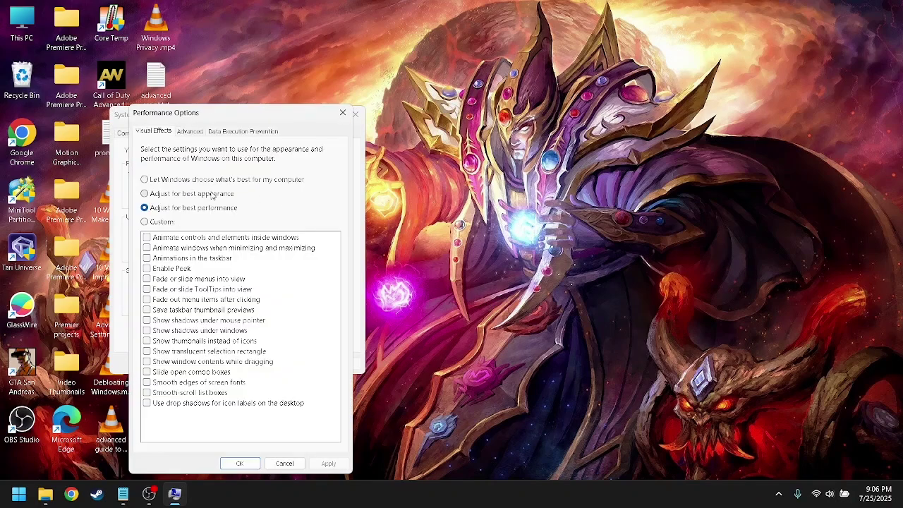
{"action": "left_click", "coordinate": [189, 132]}
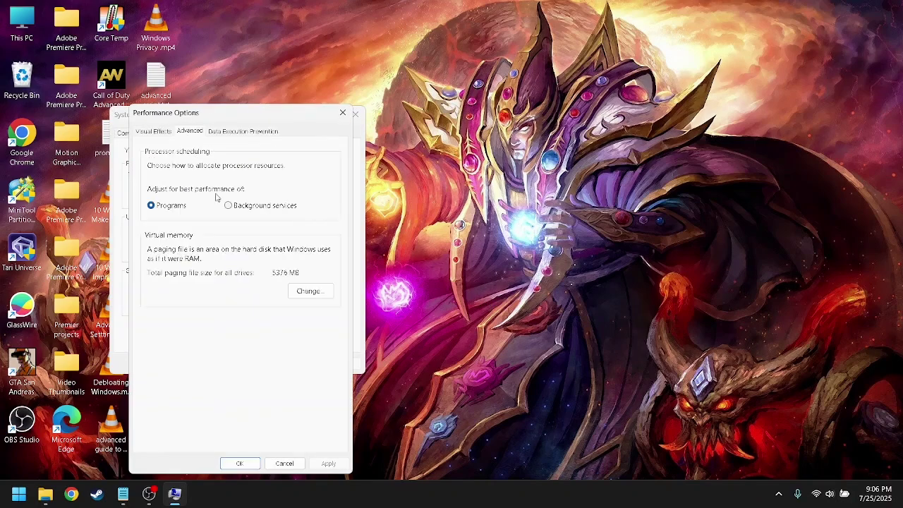
{"action": "left_click", "coordinate": [295, 289]}
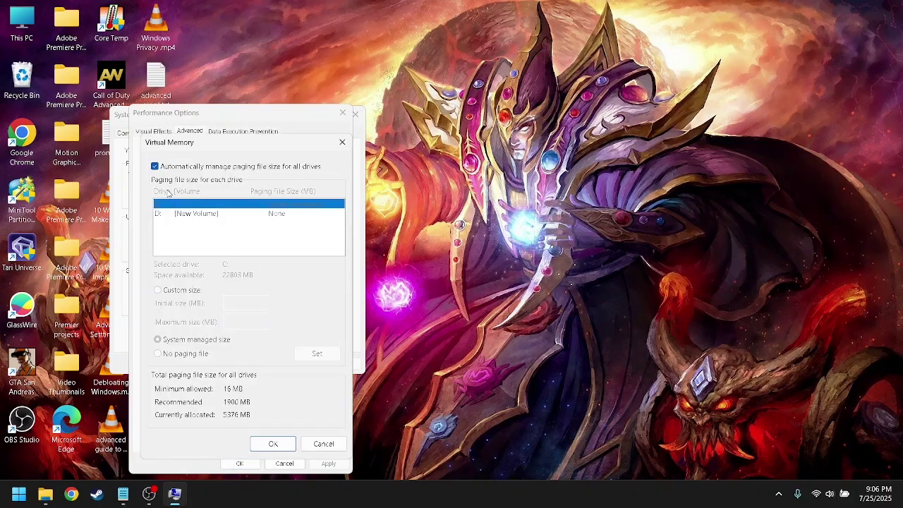
Step: Turn off automatic paging and give drive C: a custom size of 0 MB initial, 1024 MB maximum
{"action": "left_click", "coordinate": [159, 167]}
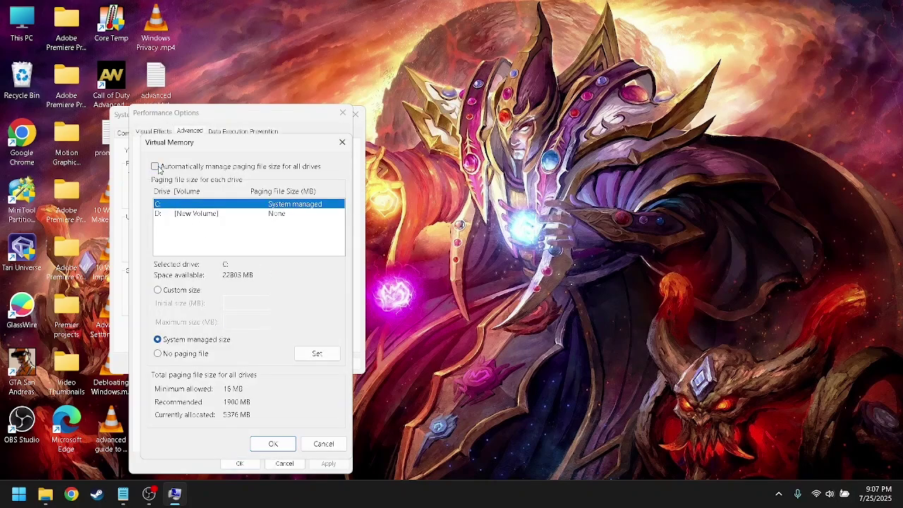
{"action": "left_click", "coordinate": [306, 358]}
{"action": "left_click", "coordinate": [182, 354]}
{"action": "left_click", "coordinate": [187, 341]}
{"action": "left_click", "coordinate": [185, 292]}
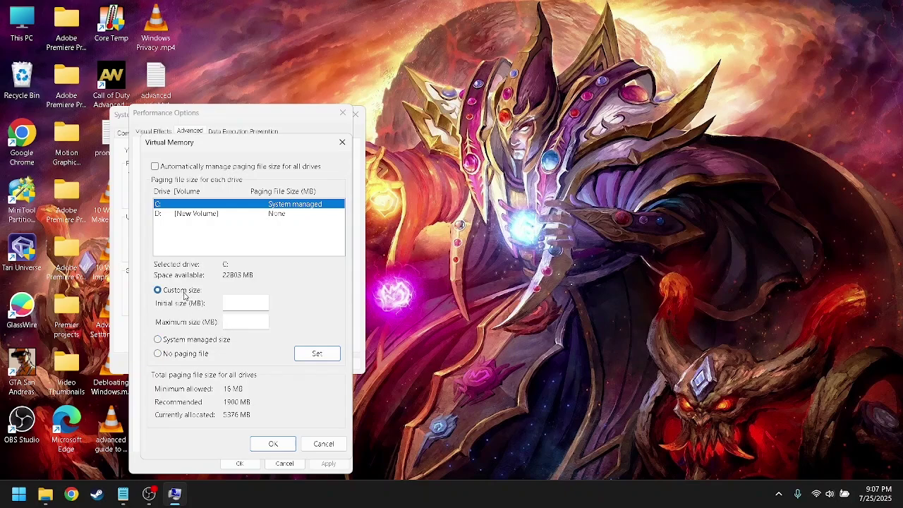
{"action": "left_click", "coordinate": [241, 301]}
{"action": "type", "text": "0"}
{"action": "key", "text": "Tab"}
{"action": "type", "text": "1024"}
{"action": "left_click", "coordinate": [272, 444]}
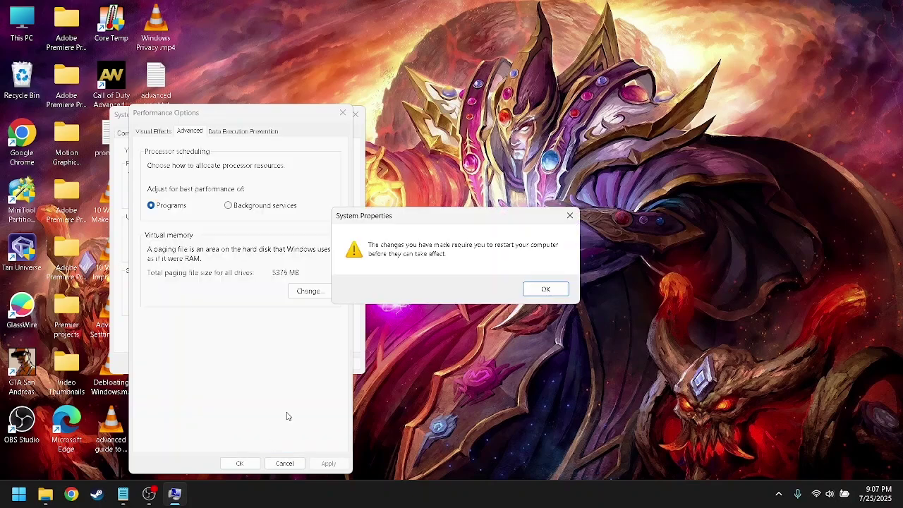
Step: Dismiss the restart notice, then apply and close Performance Options and System Properties
{"action": "left_click", "coordinate": [546, 292]}
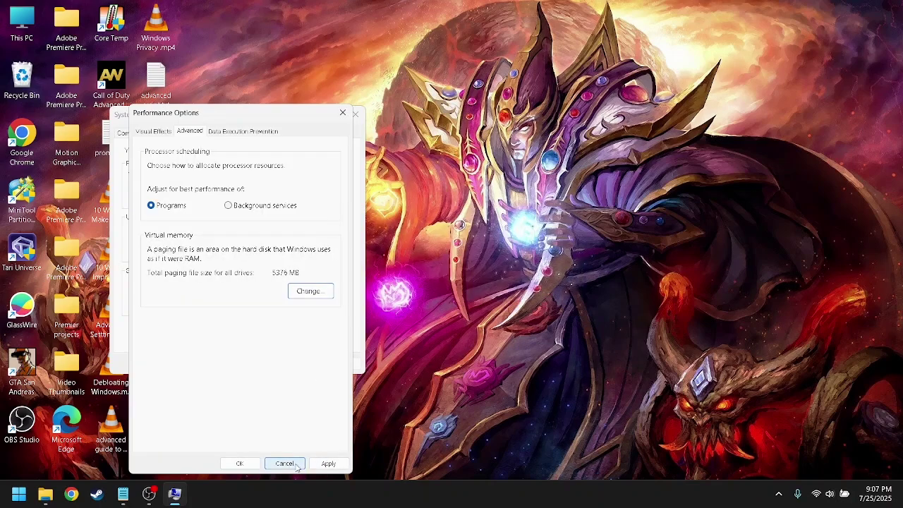
{"action": "left_click", "coordinate": [328, 464]}
{"action": "left_click", "coordinate": [239, 463]}
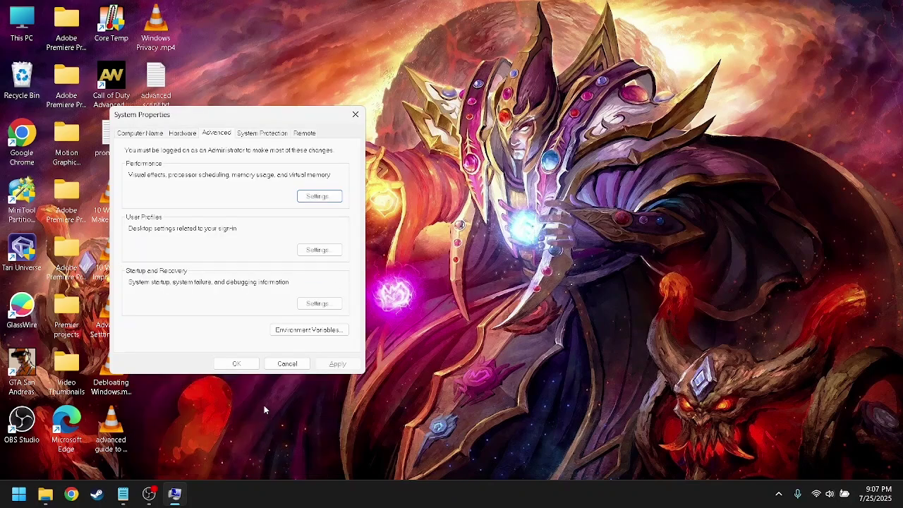
{"action": "left_click", "coordinate": [249, 365]}
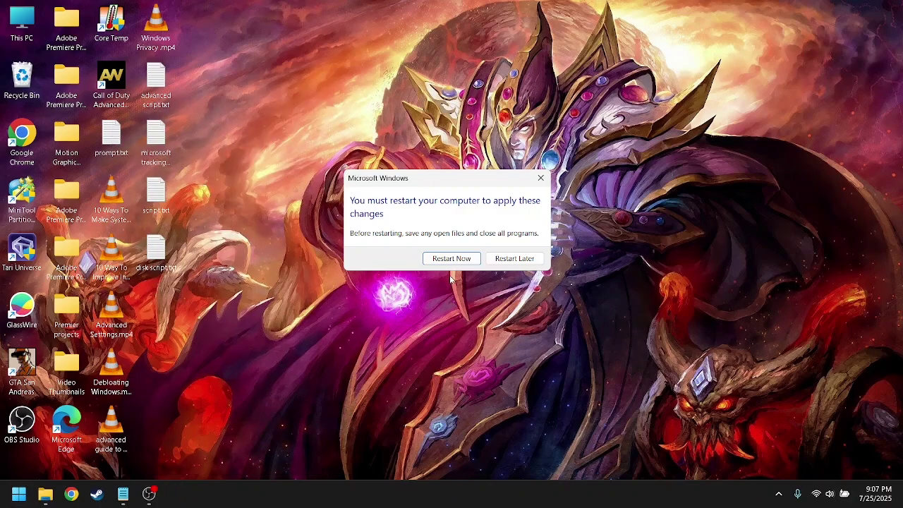